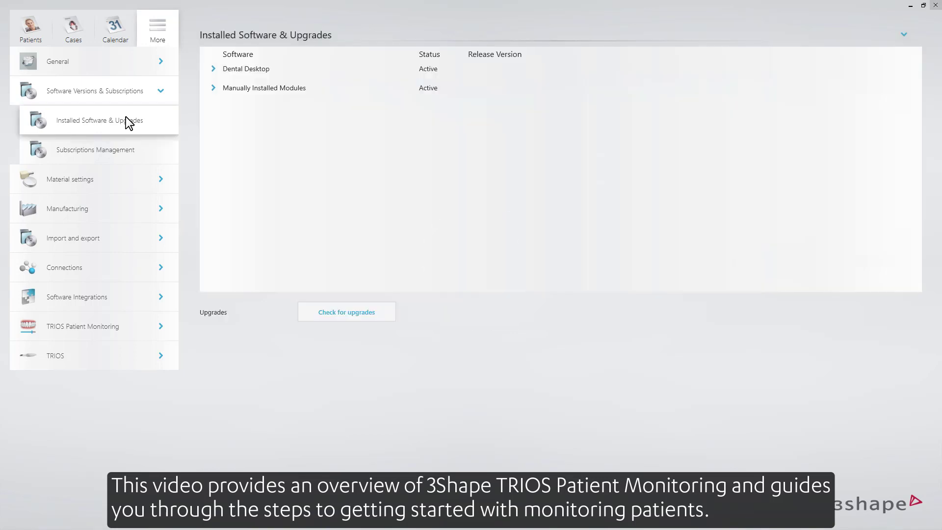
Expand the manually installed modules and show the version details of TRIOS Patient Monitoring and TRIOS.
click(214, 88)
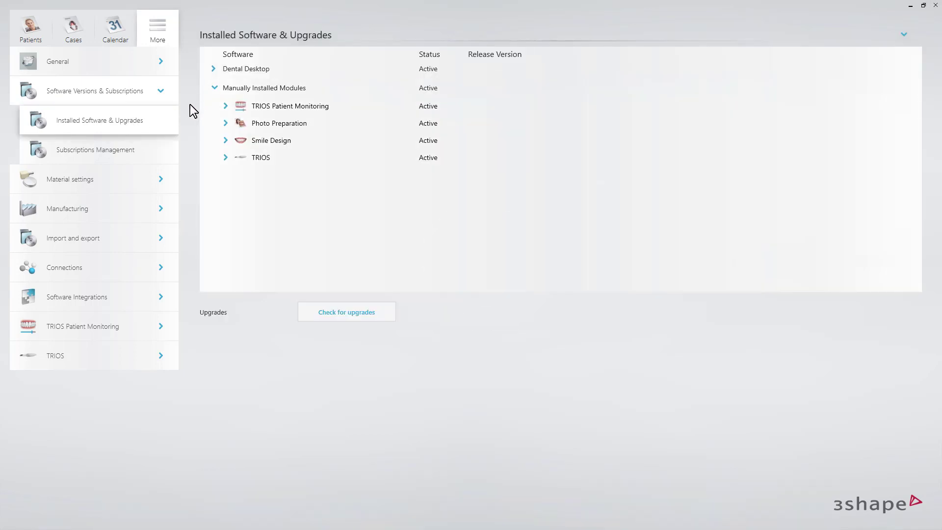
click(225, 105)
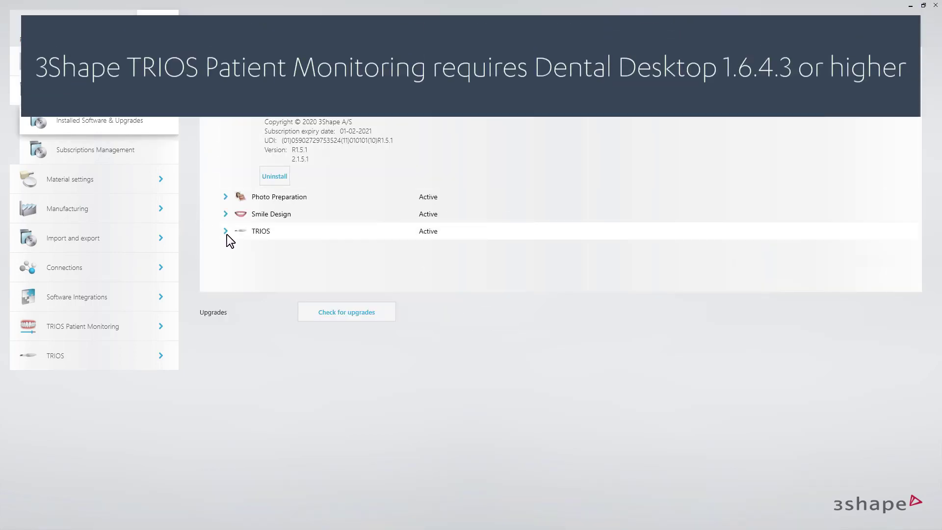
click(226, 232)
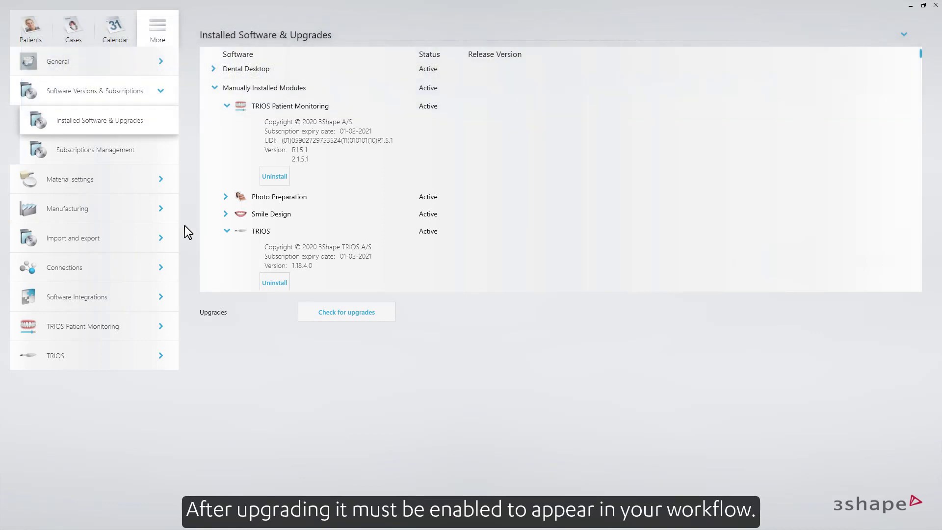
Enable Patient Monitoring in the TRIOS Patient Monitoring settings and save the changes on returning to the patient list.
click(95, 331)
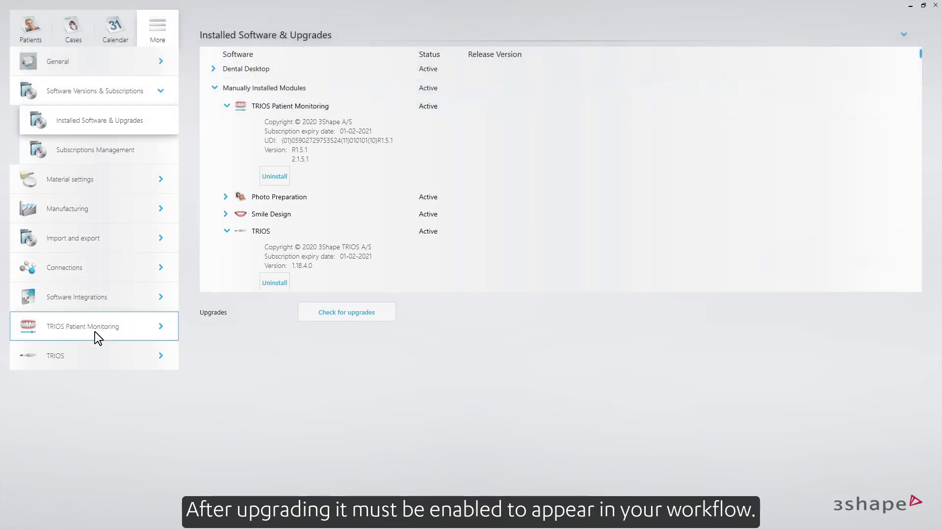
click(110, 298)
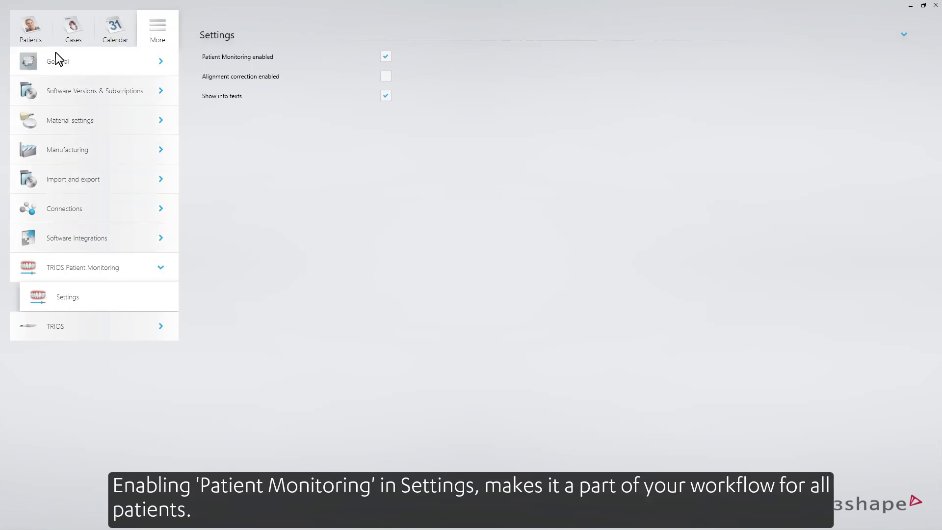
click(39, 28)
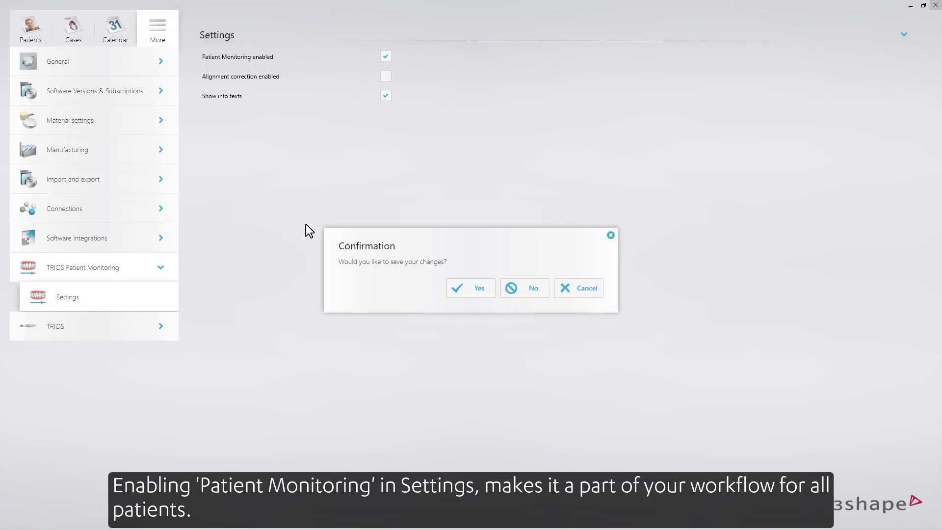
click(467, 287)
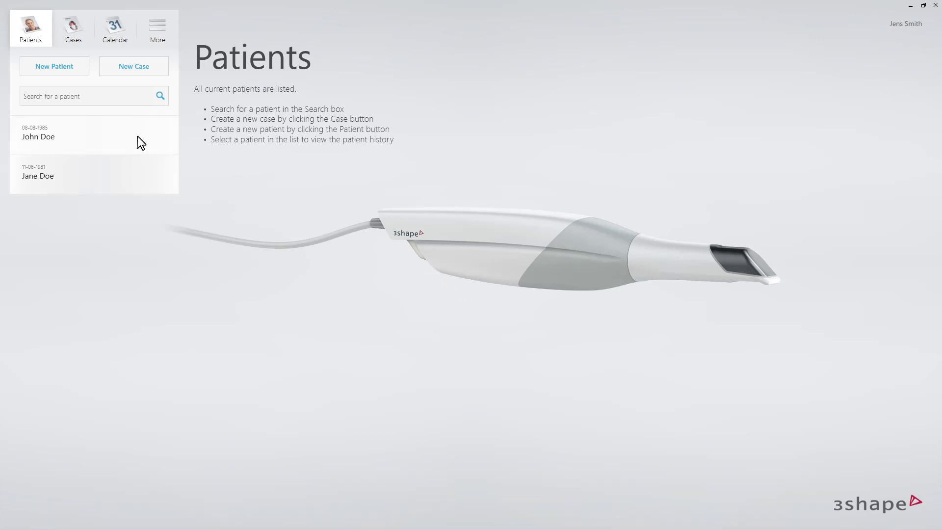
Open the first patient in the list and start the Patient Monitoring workflow for the latest scans.
click(126, 140)
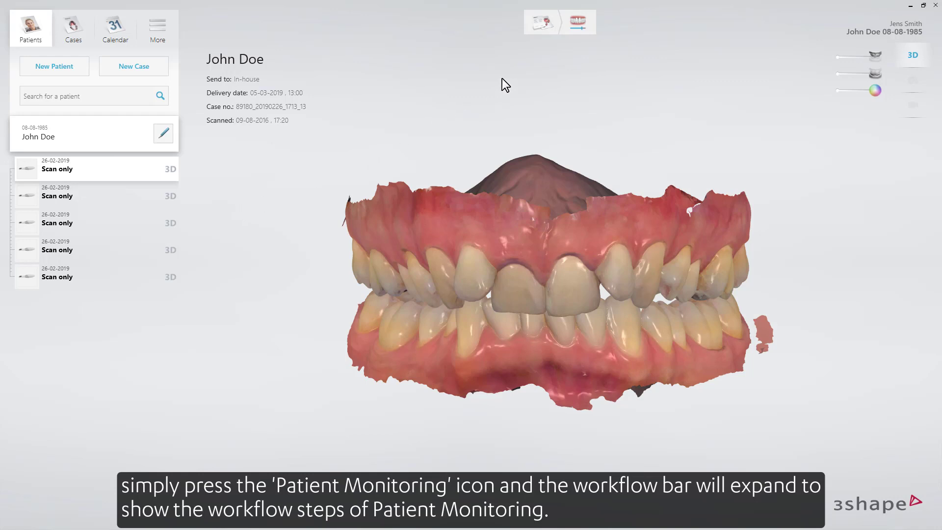
click(577, 30)
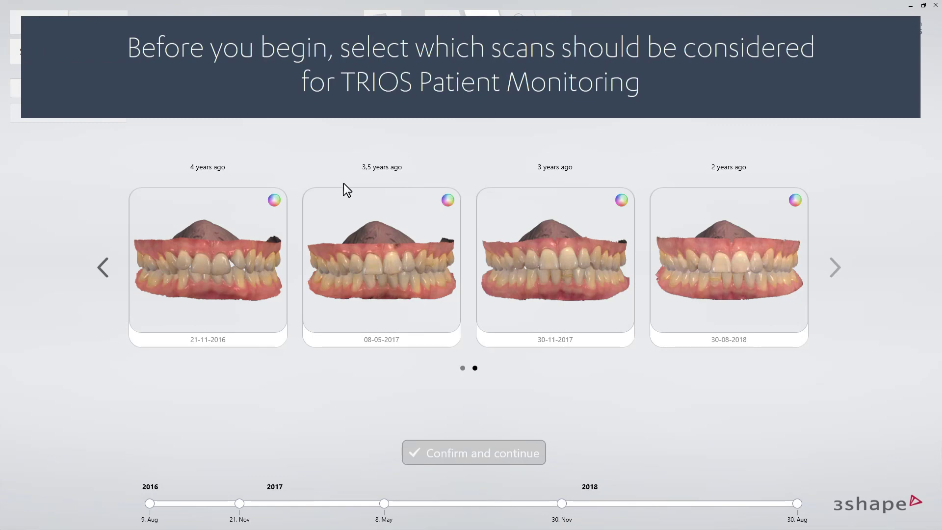
Select the 09-08-2016, 21-11-2016 and 08-05-2017 scans individually and clear the selection again.
click(100, 272)
click(696, 262)
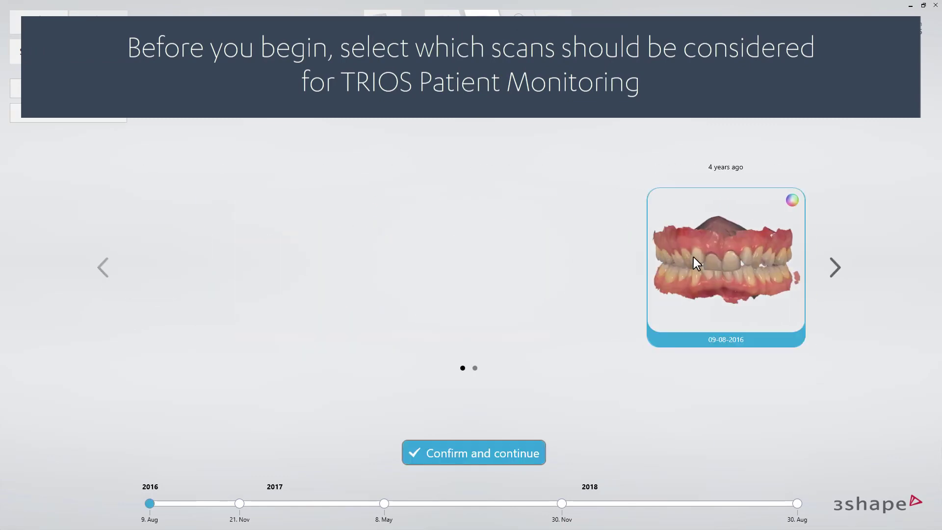
click(834, 268)
click(273, 287)
click(402, 281)
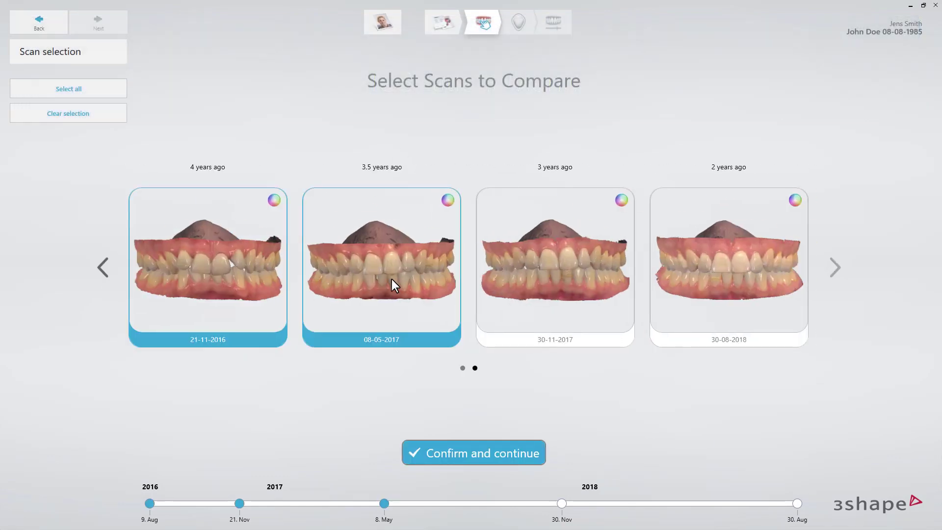
click(112, 116)
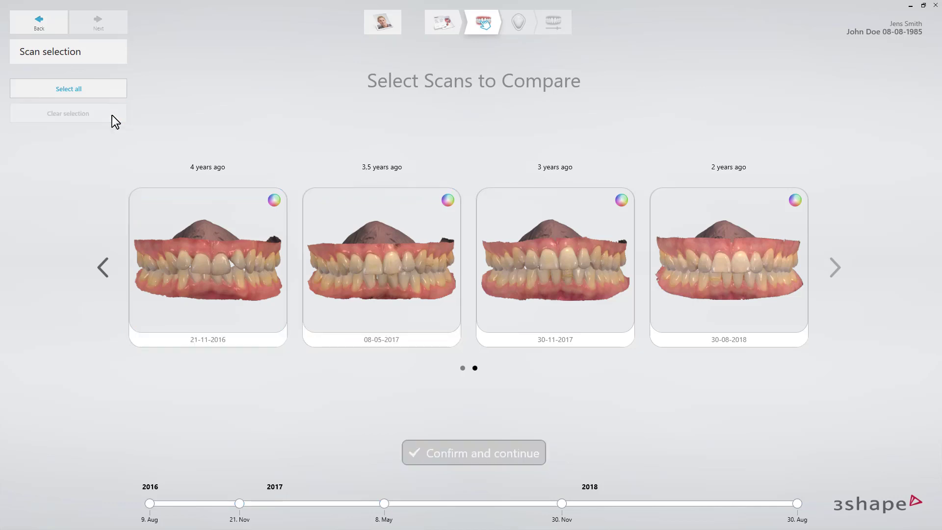
Select all of the patient's scans for comparison, check both pages of scans and confirm the selection.
click(119, 90)
click(100, 260)
click(834, 268)
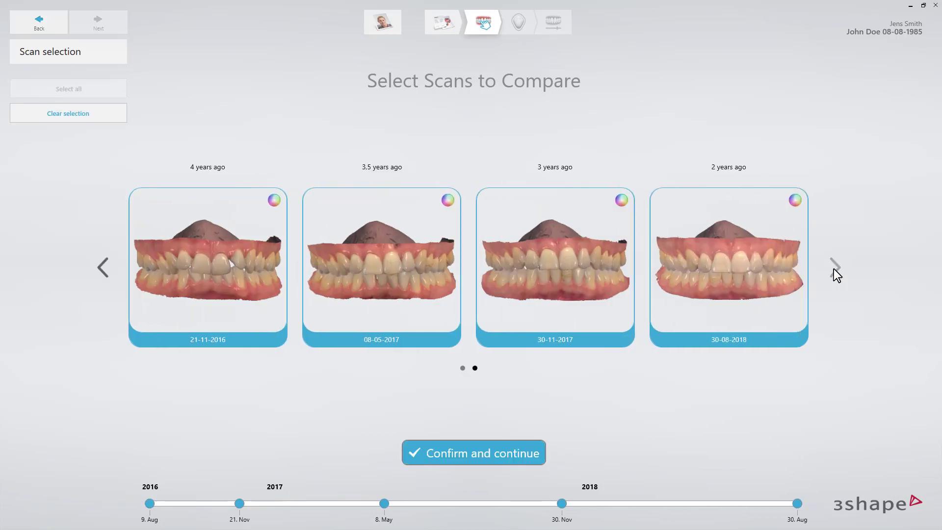
click(502, 449)
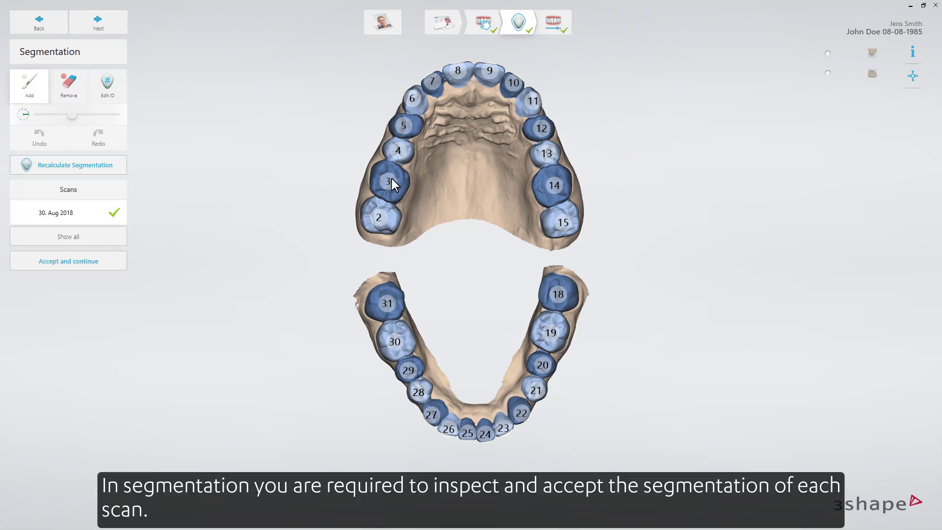
List all segmented scans, inspect the 30. Nov 2017 and 8. May 2017 segmentations, and accept the segmentation.
click(96, 235)
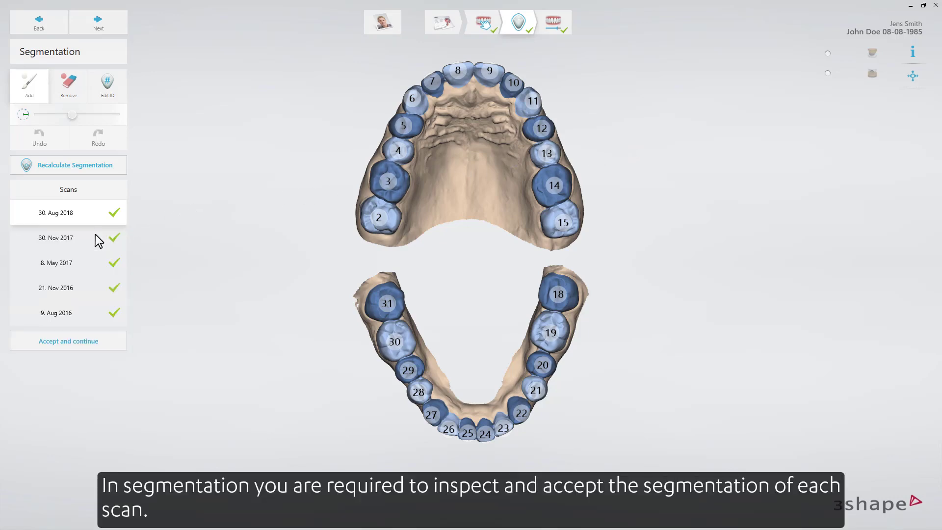
click(63, 245)
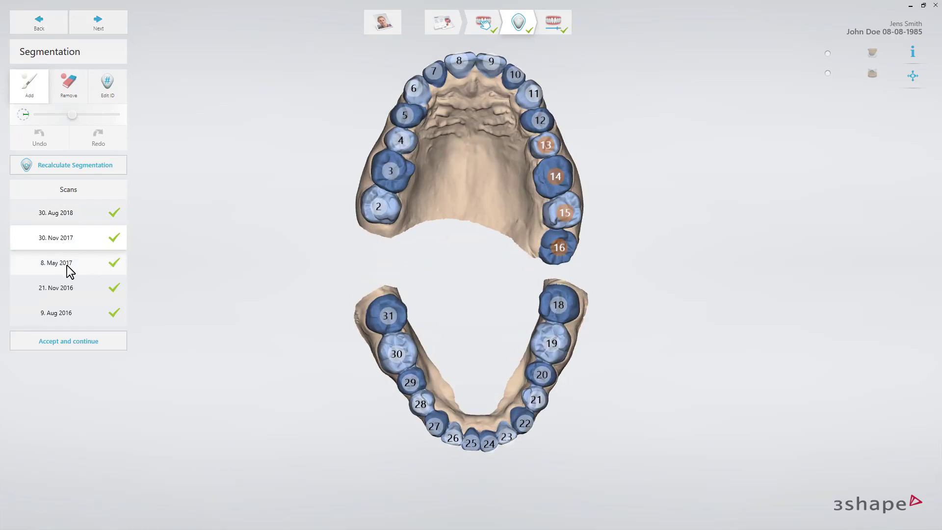
click(67, 266)
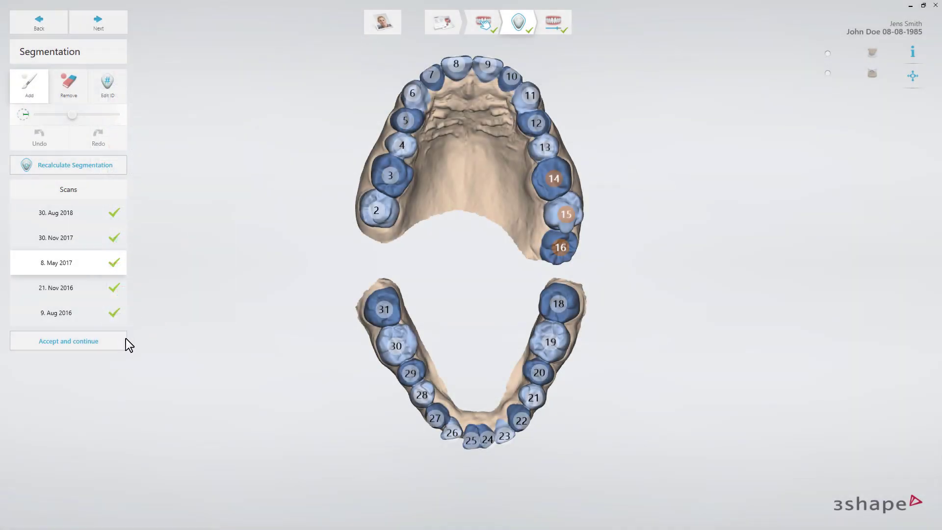
click(111, 346)
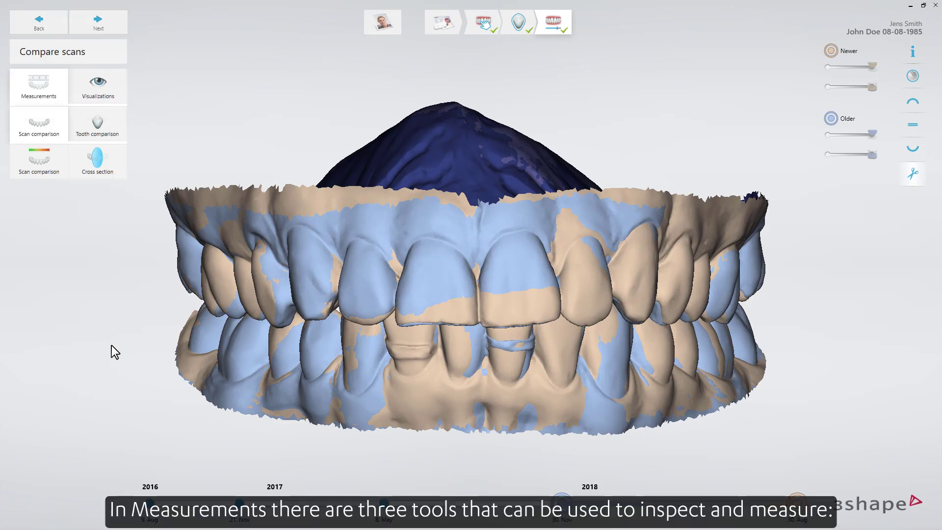
Switch the overlay between tooth comparison and scan comparison, ending with tooth comparison.
click(93, 125)
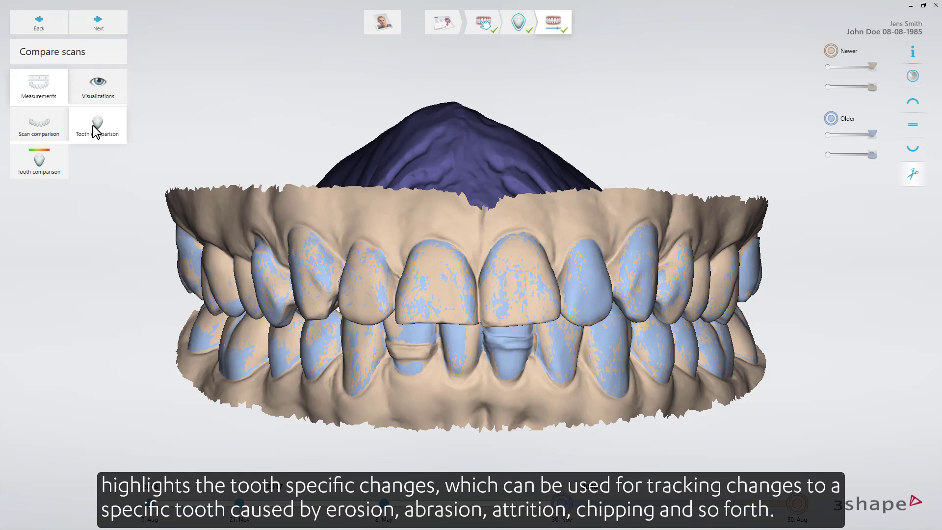
click(44, 129)
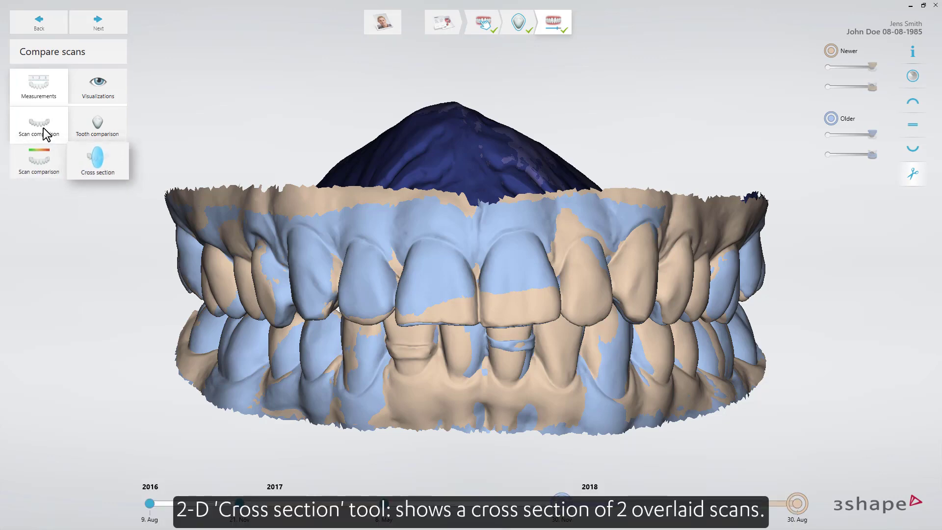
click(98, 128)
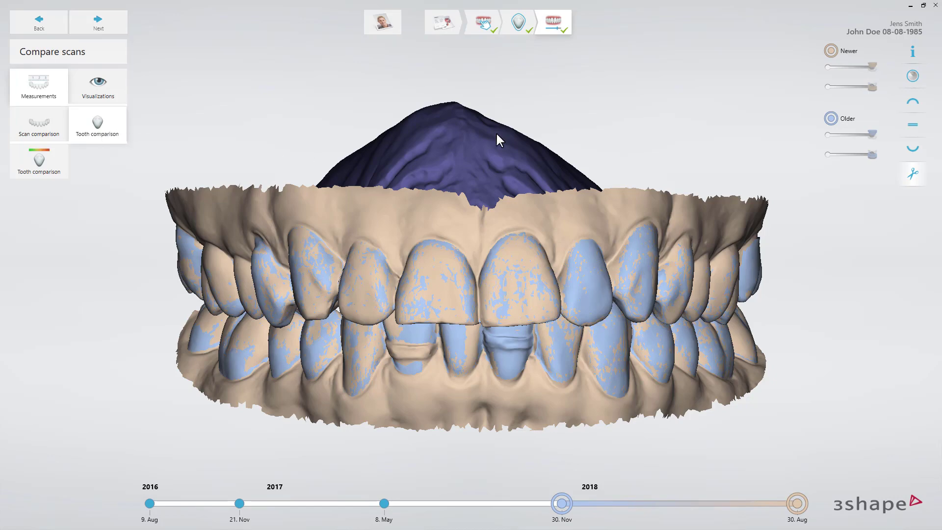
Show only the upper jaw in occlusal view and toggle the scan's color texture on and off.
click(913, 103)
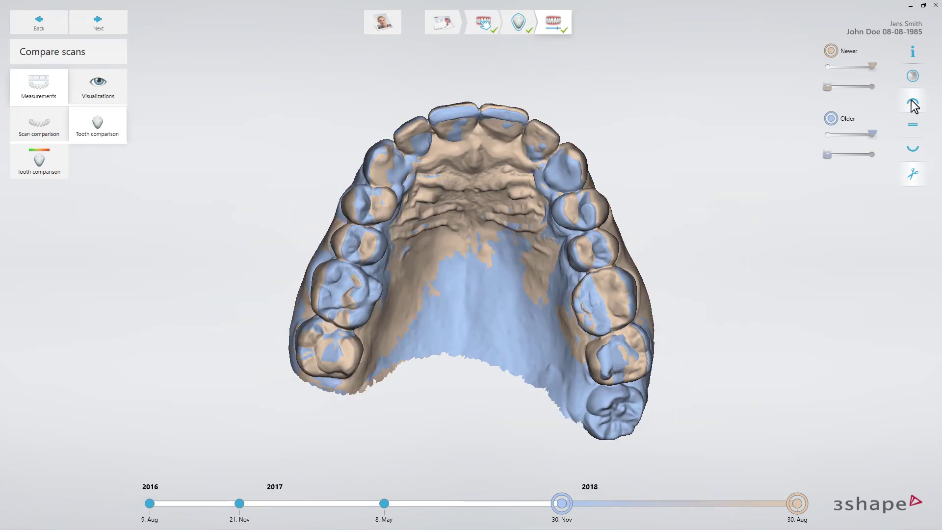
click(913, 77)
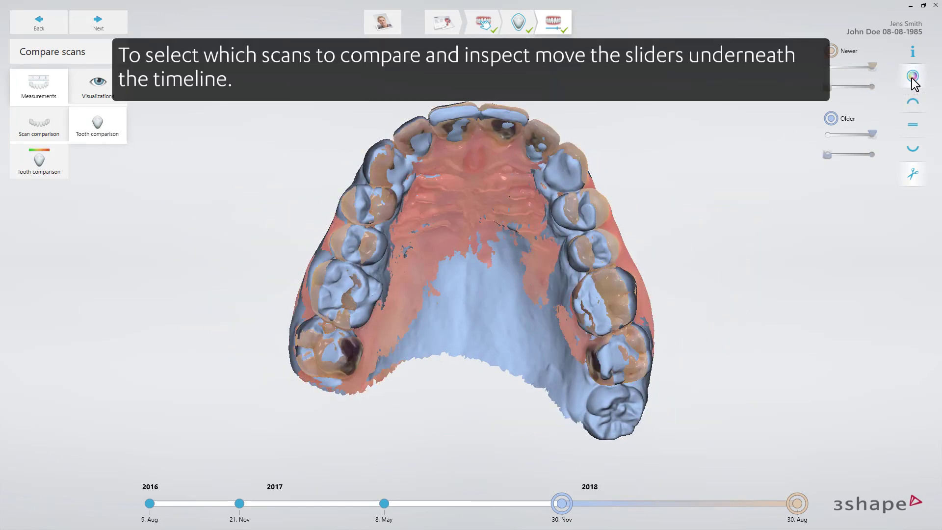
click(914, 78)
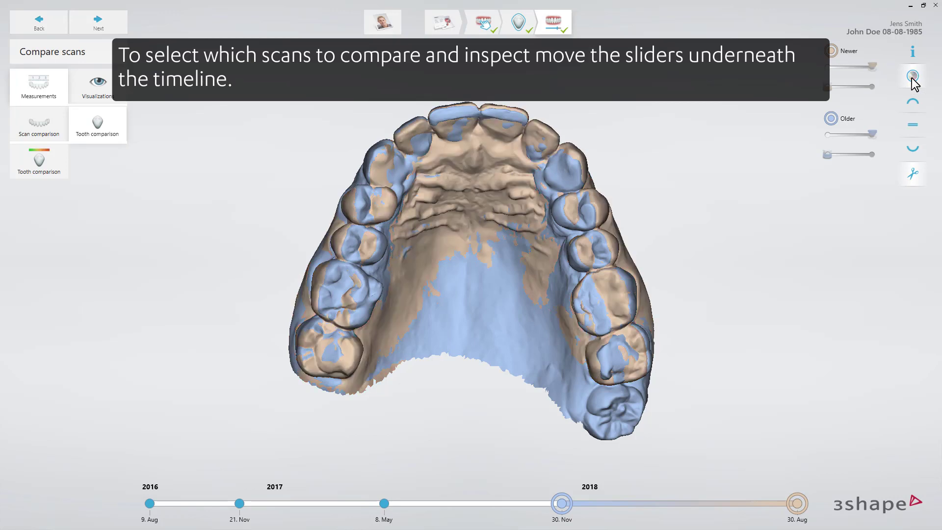
Set the older scan to 9. Aug 2016, try 30. Nov 2017 as the newer scan, and return it to 30. Aug 2018.
click(561, 503)
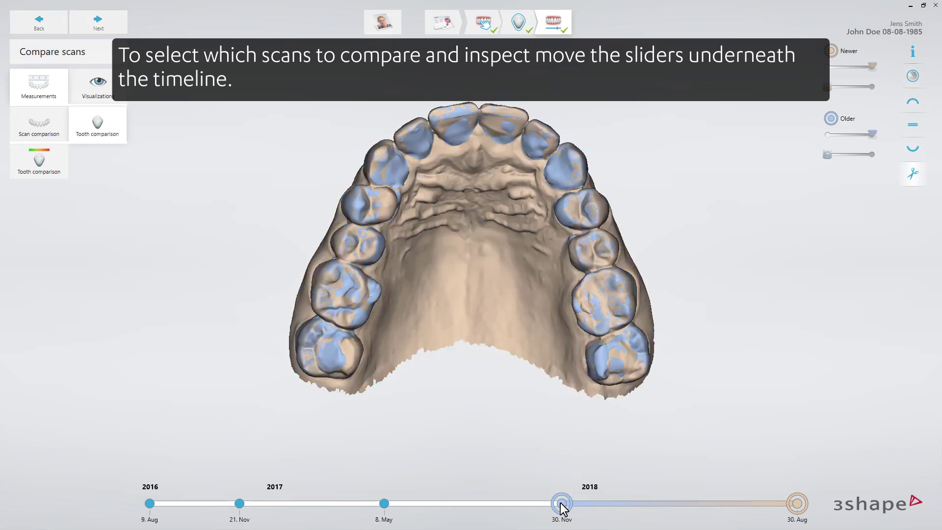
drag(561, 503, 150, 503)
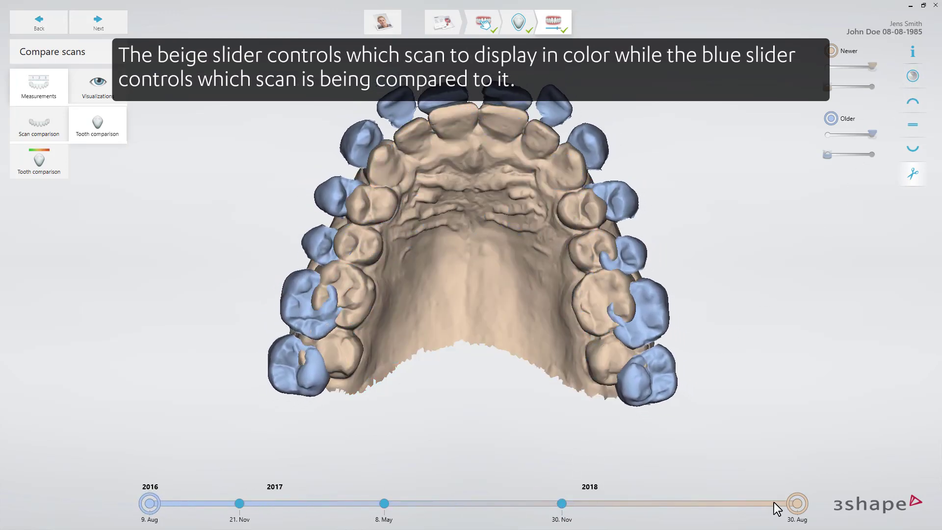
click(562, 503)
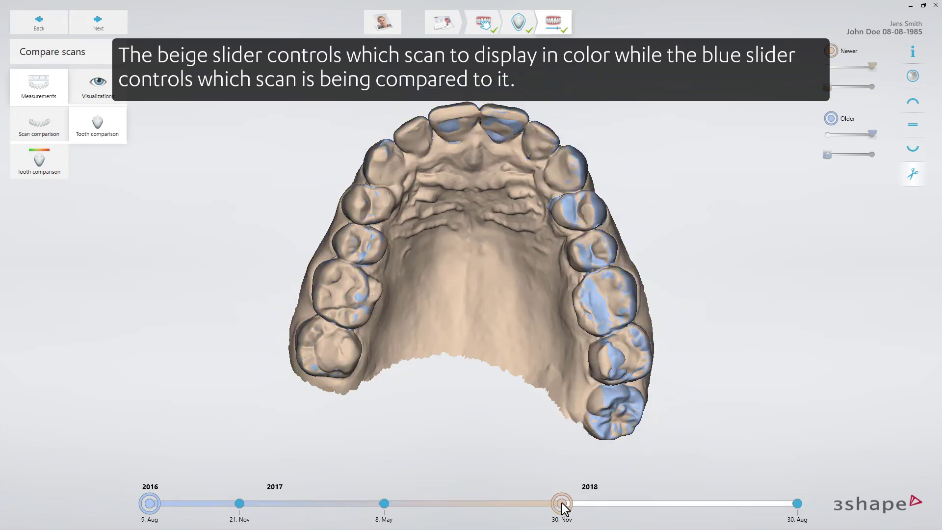
drag(562, 503, 800, 504)
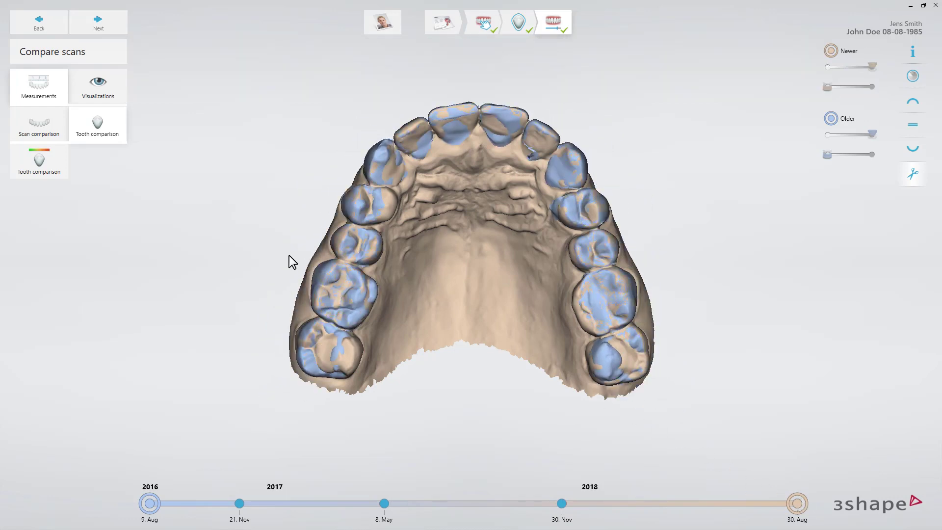
Display the tooth comparison difference map and set its upper threshold to 0.83 mm and lower threshold to 0.05 mm.
click(44, 168)
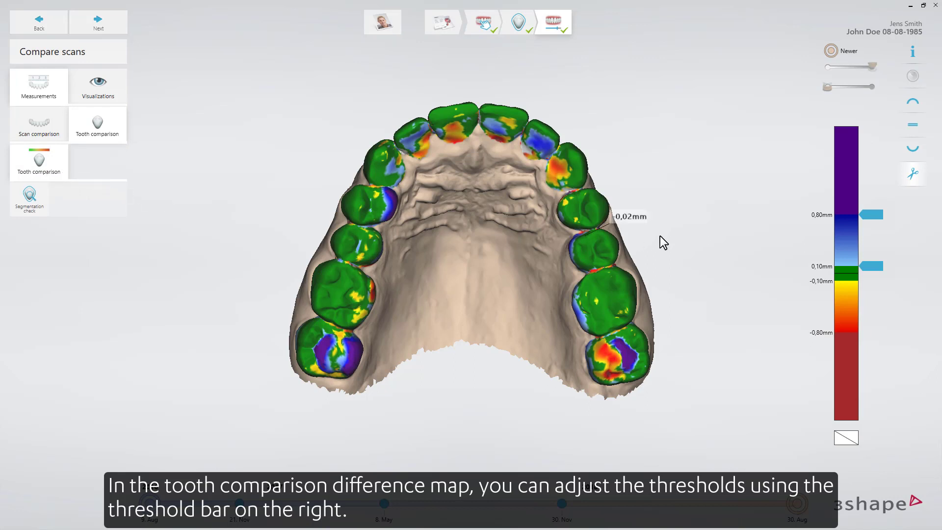
mouse_move(876, 216)
mouse_down()
mouse_move(876, 184)
mouse_move(873, 246)
mouse_move(875, 213)
mouse_up()
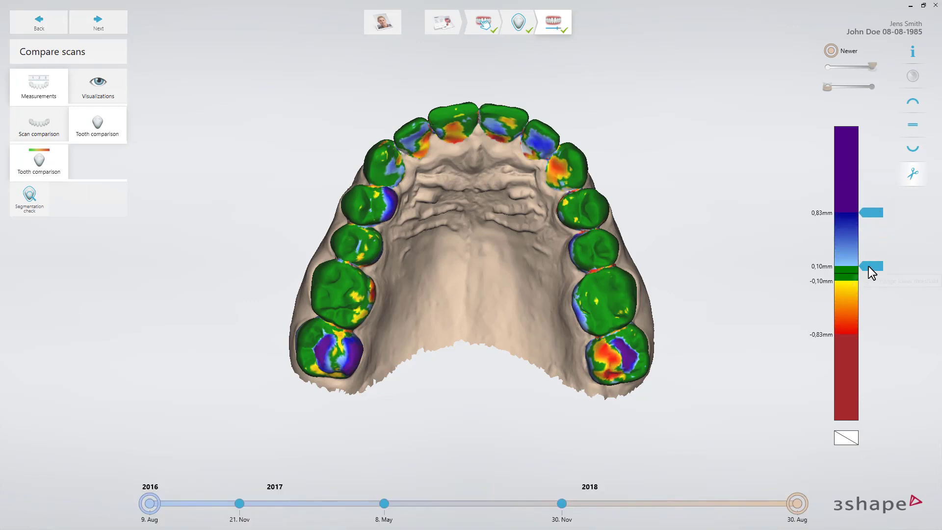
mouse_move(872, 272)
mouse_down()
mouse_move(871, 247)
mouse_move(872, 275)
mouse_up()
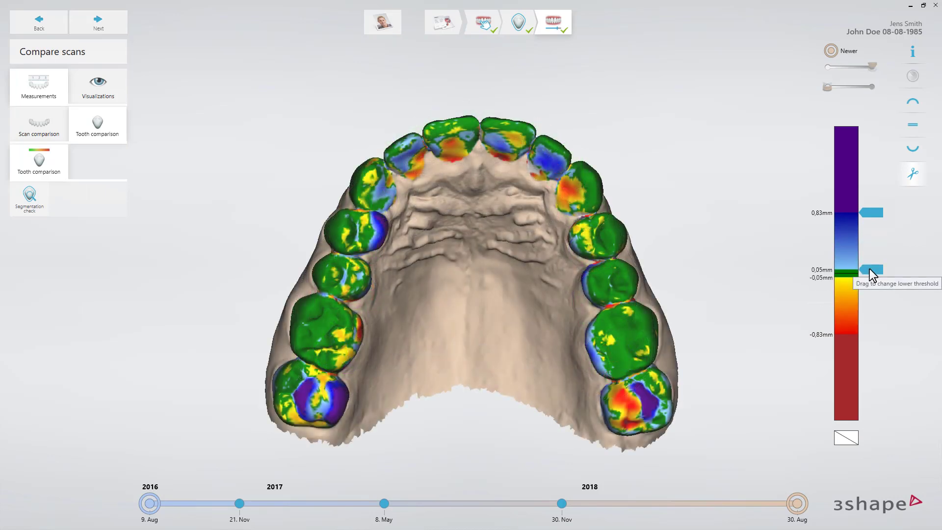
Examine the difference map on both jaws from the front and the deviations on individual upper teeth in occlusal view.
click(913, 127)
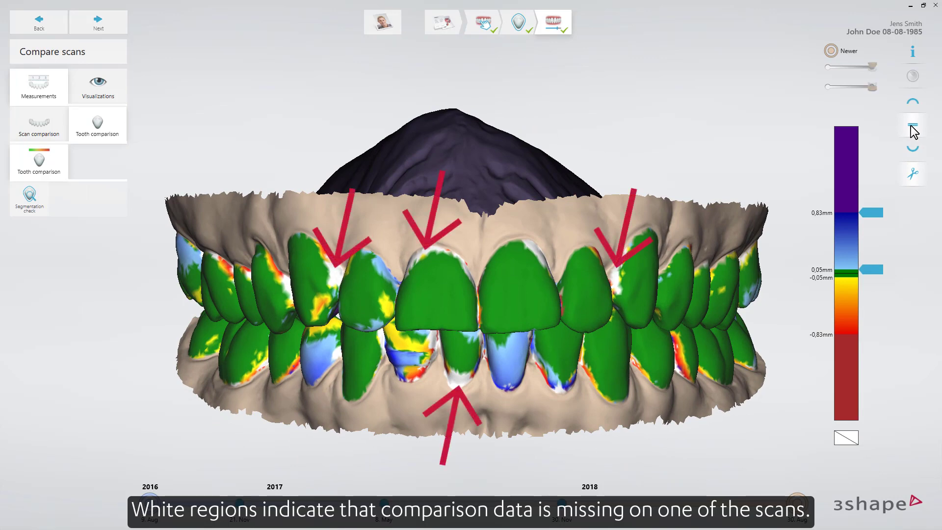
click(913, 102)
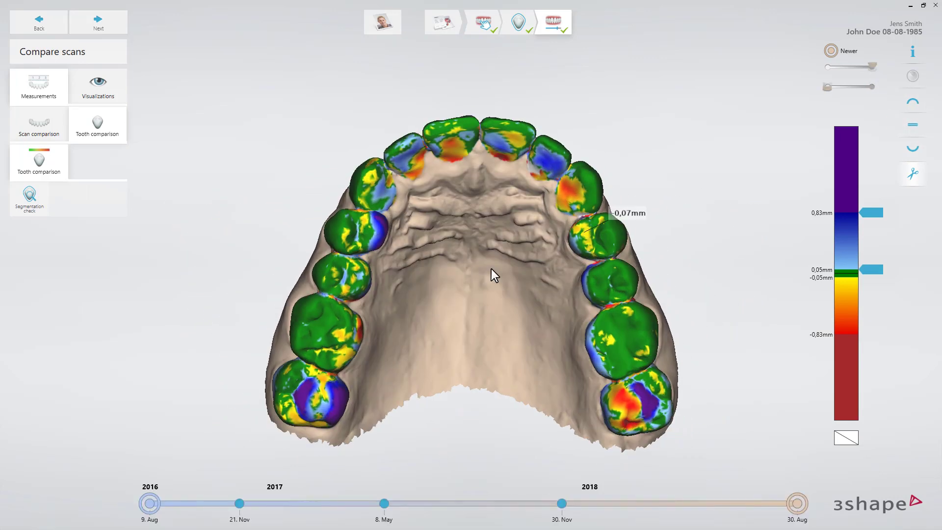
drag(350, 328, 331, 397)
drag(571, 187, 540, 184)
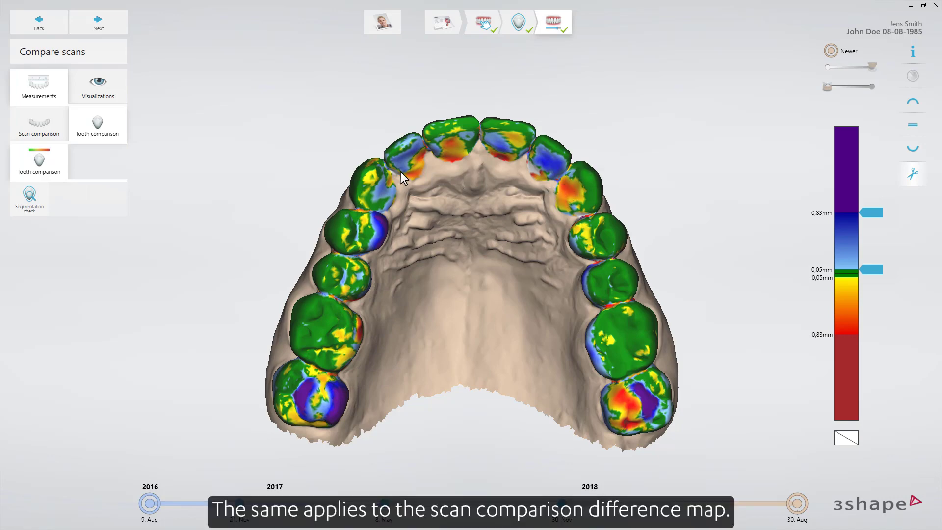
Display the scan comparison difference map and set its upper threshold to 1.80 mm.
click(53, 134)
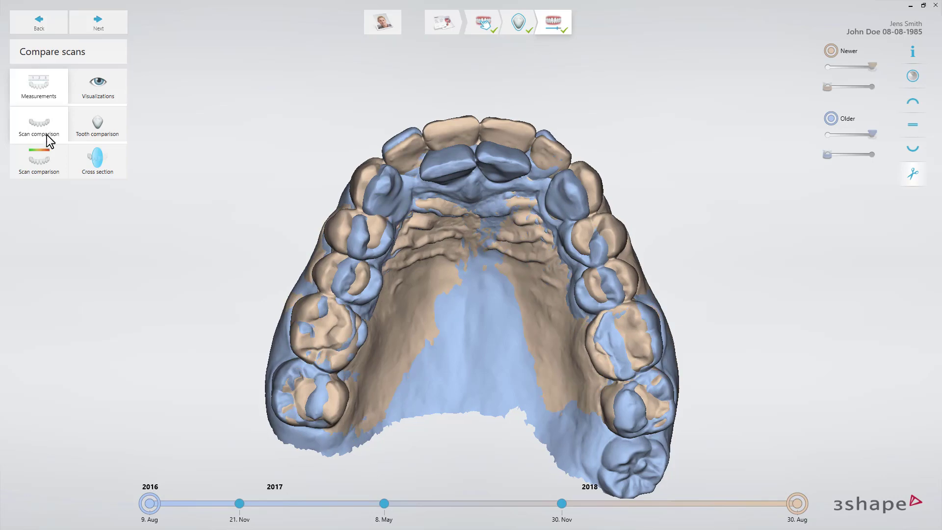
click(41, 159)
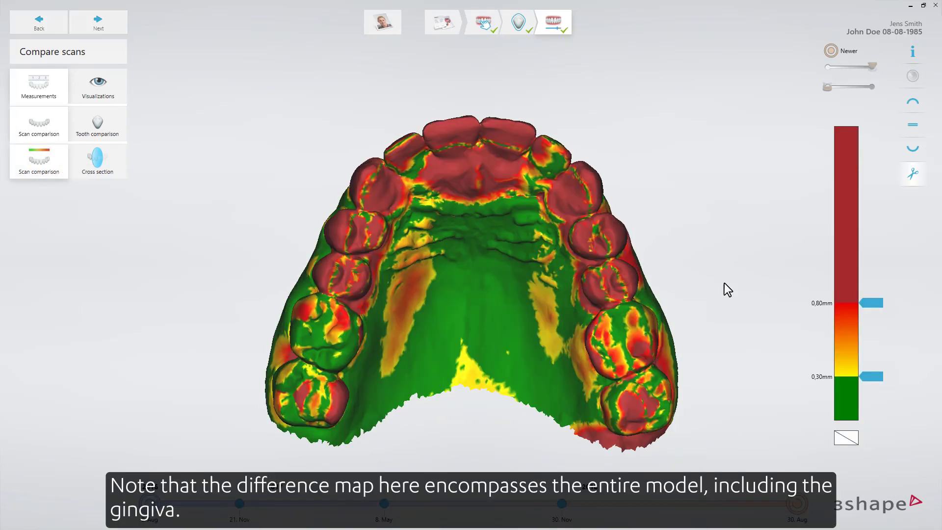
drag(878, 306, 883, 162)
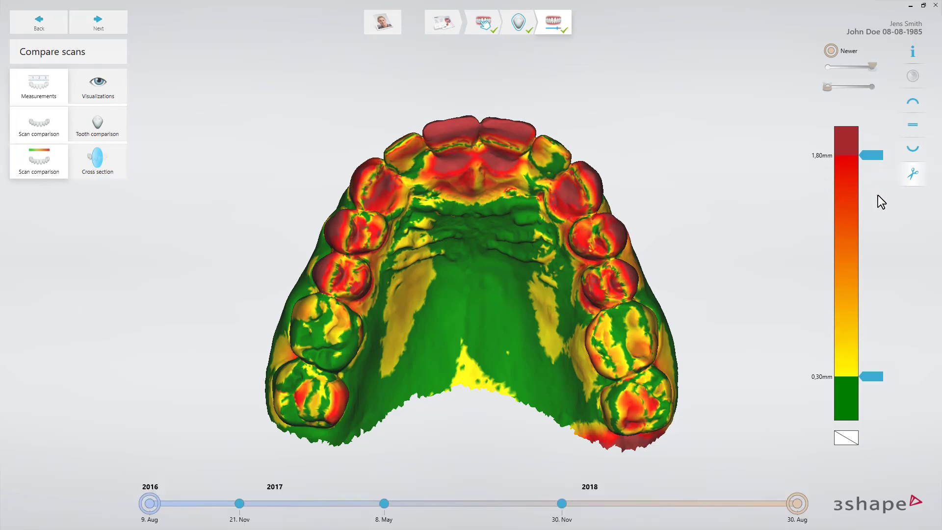
mouse_move(871, 378)
mouse_down()
mouse_move(878, 260)
mouse_move(876, 378)
mouse_up()
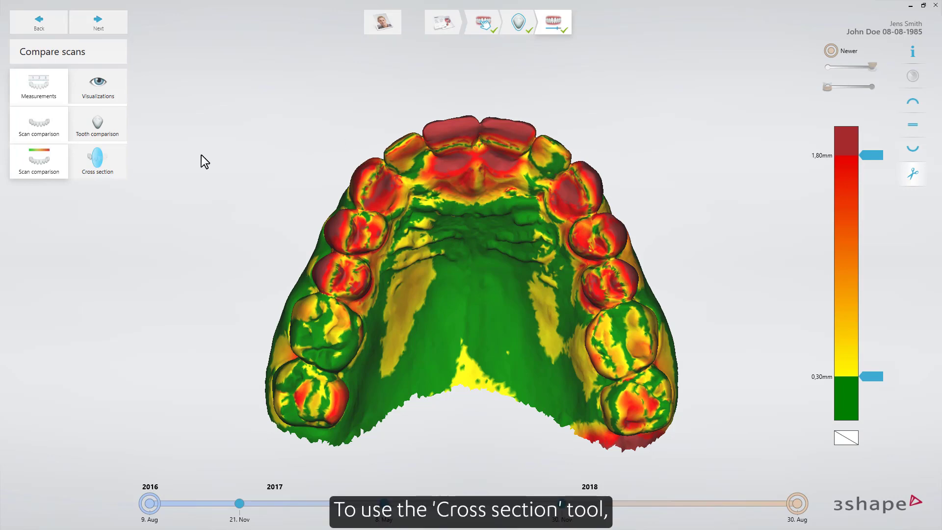
Create a cross section of the two overlaid scans along a front-to-back line through an upper central incisor and the palate.
click(101, 162)
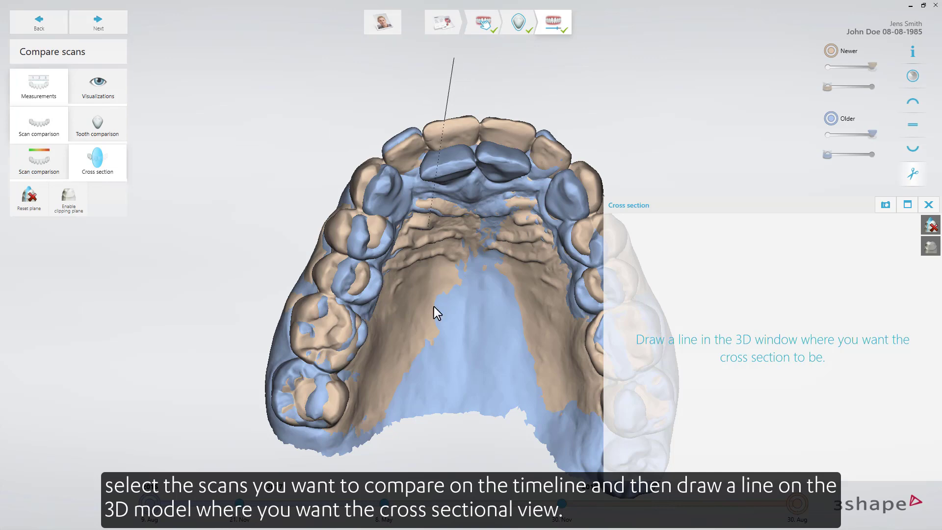
drag(434, 307, 454, 496)
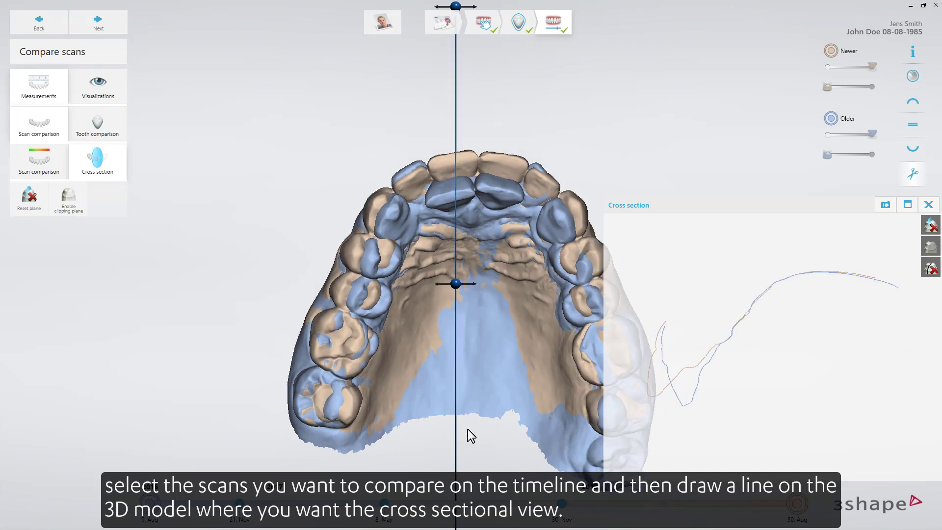
middle_drag(470, 390, 437, 294)
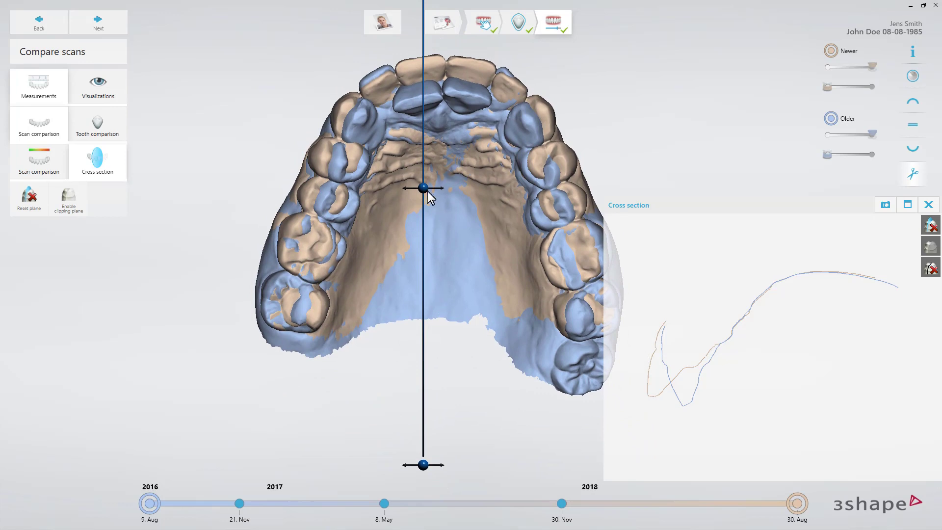
Tilt the cross-section plane slightly and shift it sideways toward the middle of the palate.
mouse_move(424, 189)
mouse_down()
mouse_move(473, 189)
mouse_move(392, 190)
mouse_move(423, 191)
mouse_up()
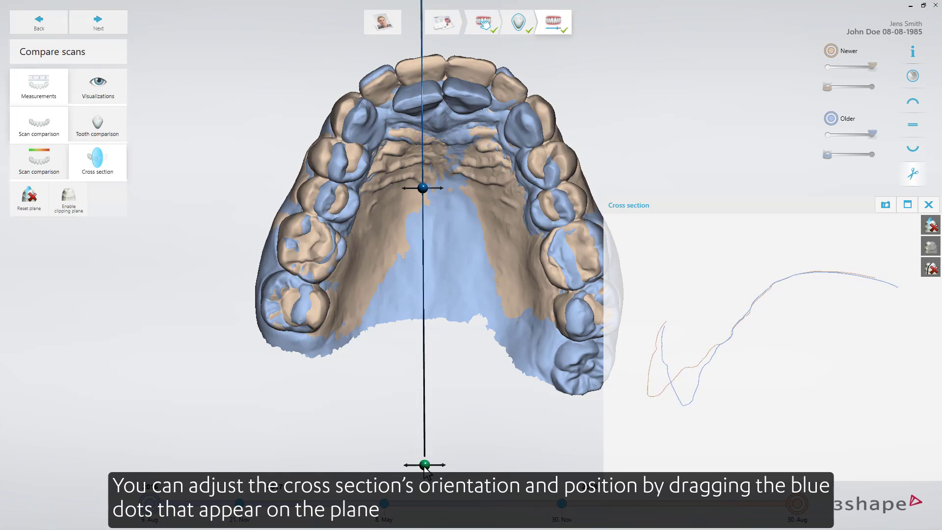
drag(424, 466, 462, 464)
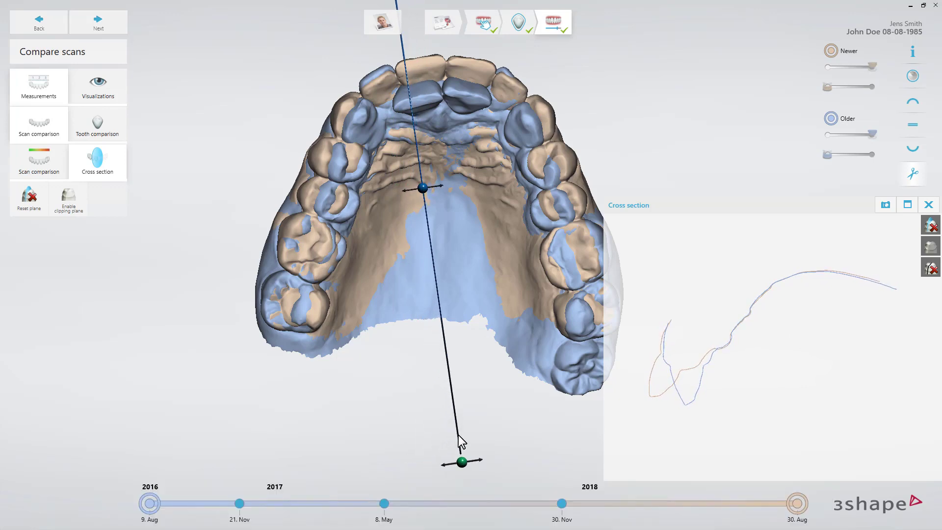
drag(422, 187, 432, 189)
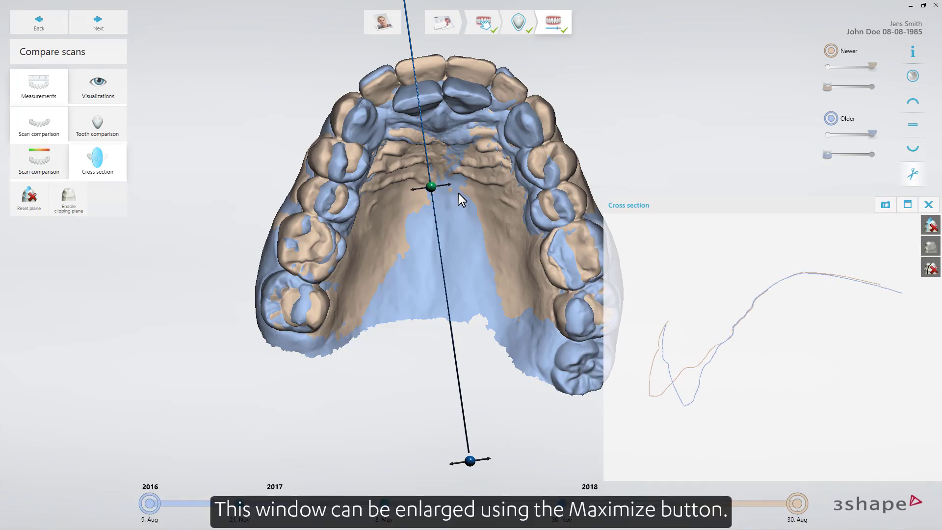
Enlarge the cross-section view and measure the distance between the incisor tips of the newer and older scan outlines.
click(906, 205)
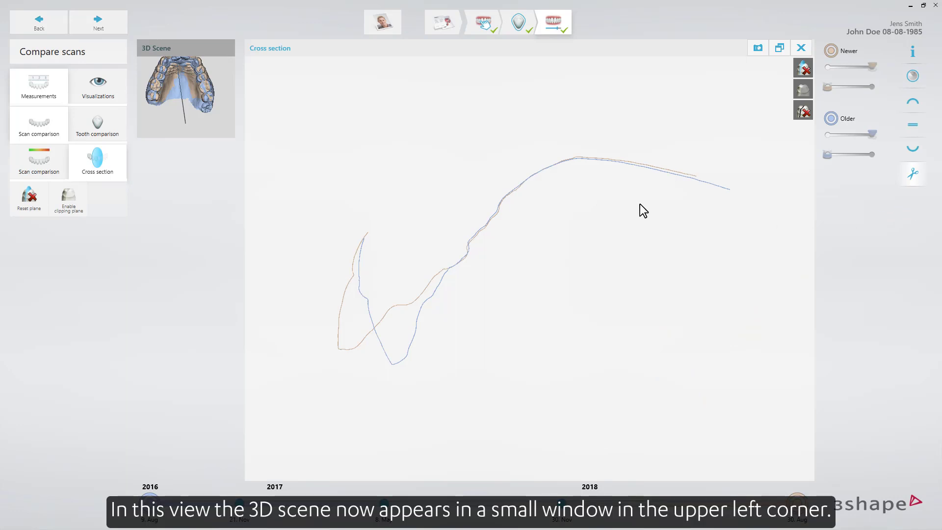
click(185, 123)
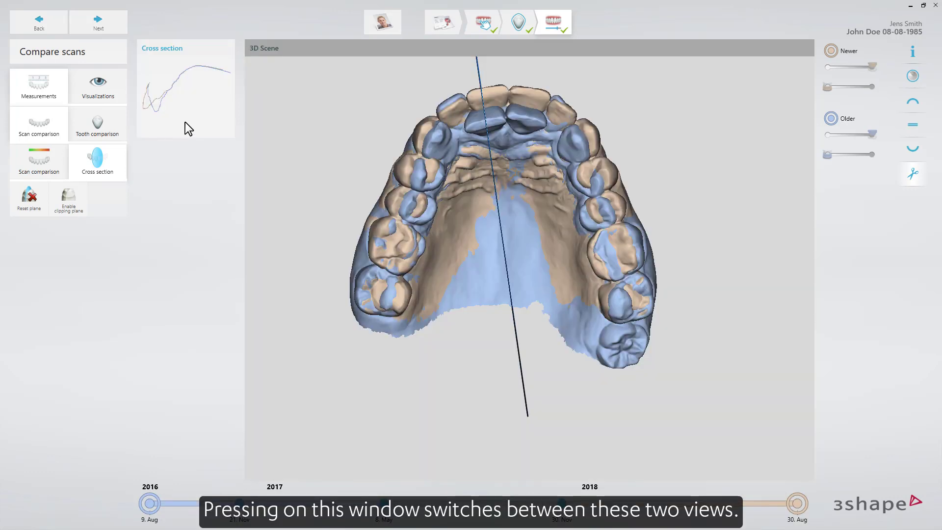
click(185, 128)
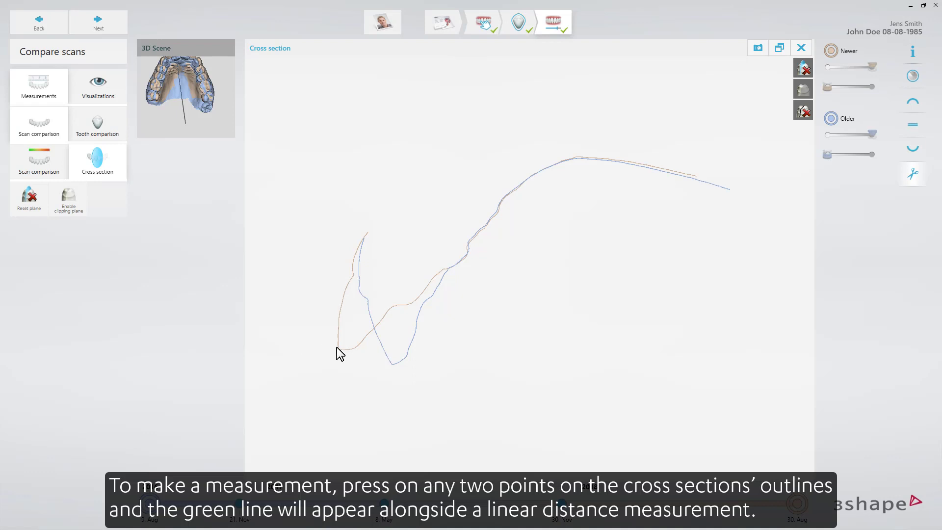
drag(341, 350, 394, 365)
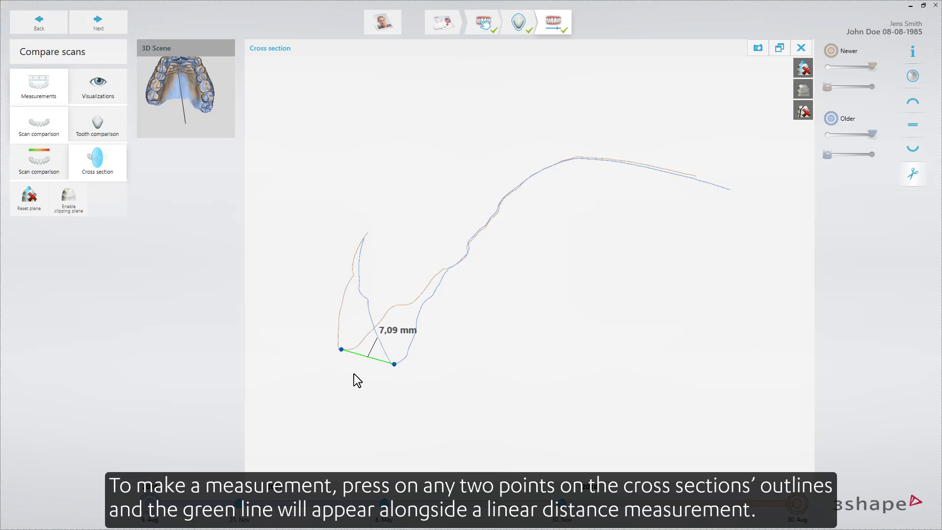
Open the scan simulation, center the upper jaw in occlusal view, and play the animated transition between the scans.
click(97, 87)
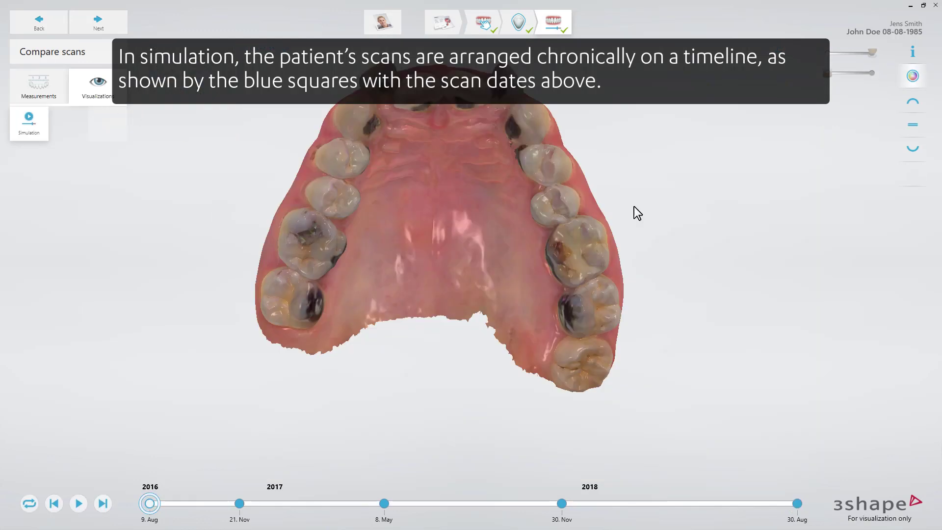
click(910, 101)
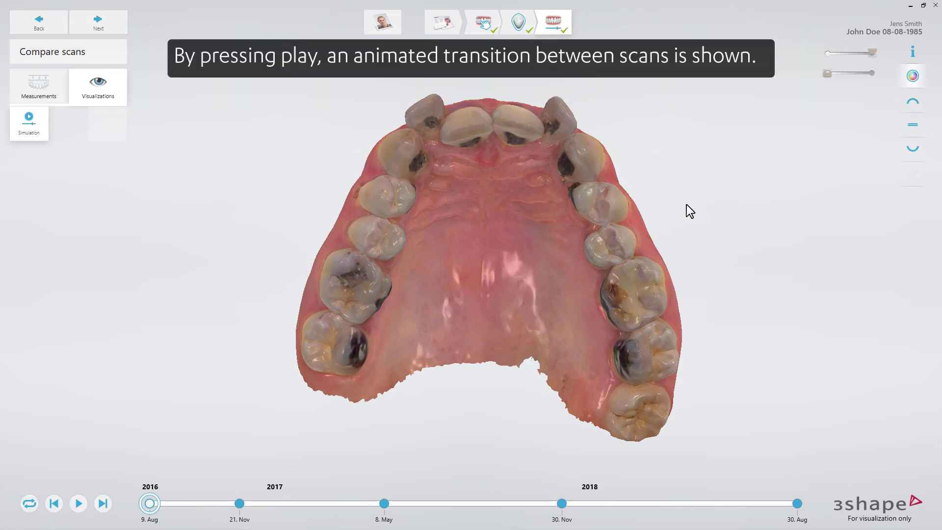
click(78, 502)
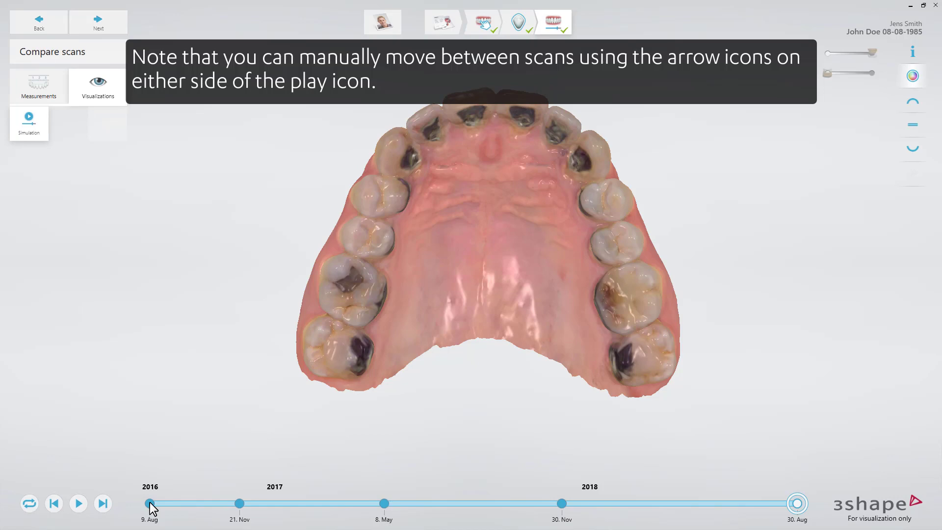
Step manually through the scans forward from 9. Aug 2016 and back again, and play the simulation in a loop.
click(149, 503)
click(103, 504)
click(103, 504)
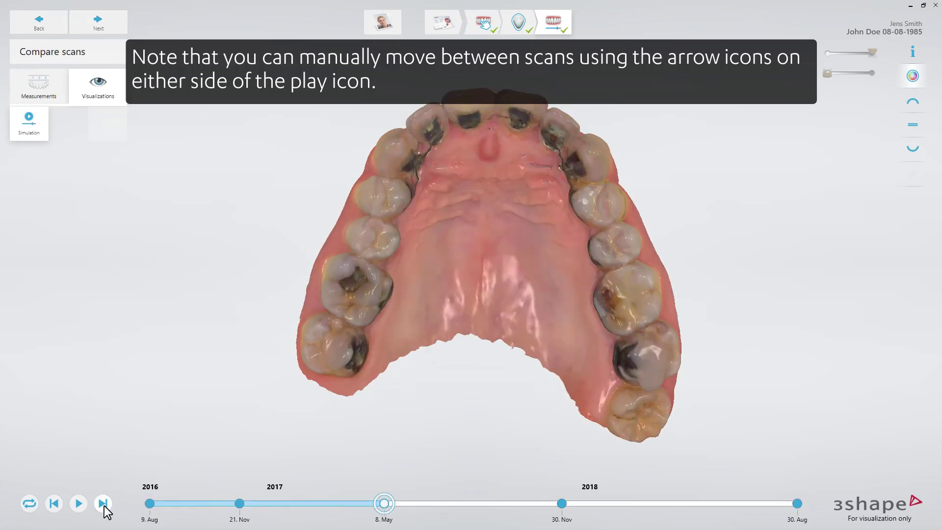
click(103, 504)
click(51, 506)
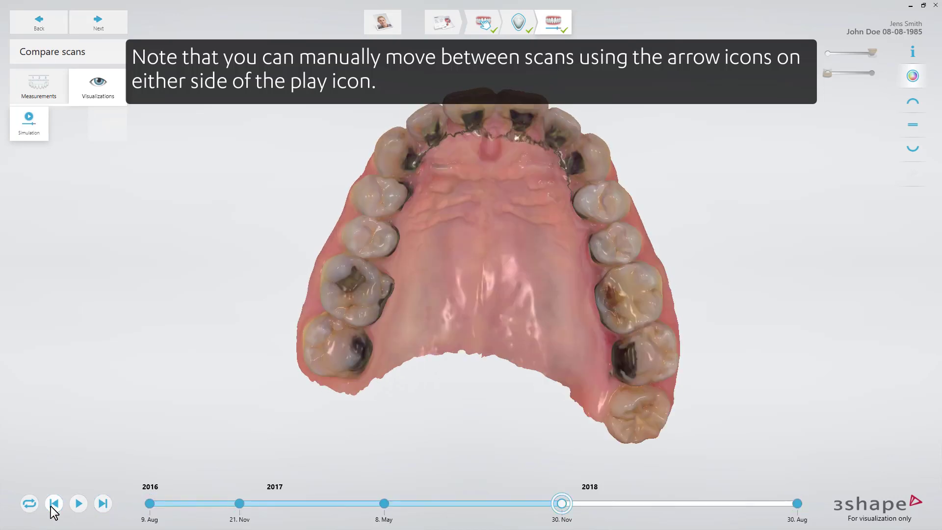
click(51, 506)
click(51, 506)
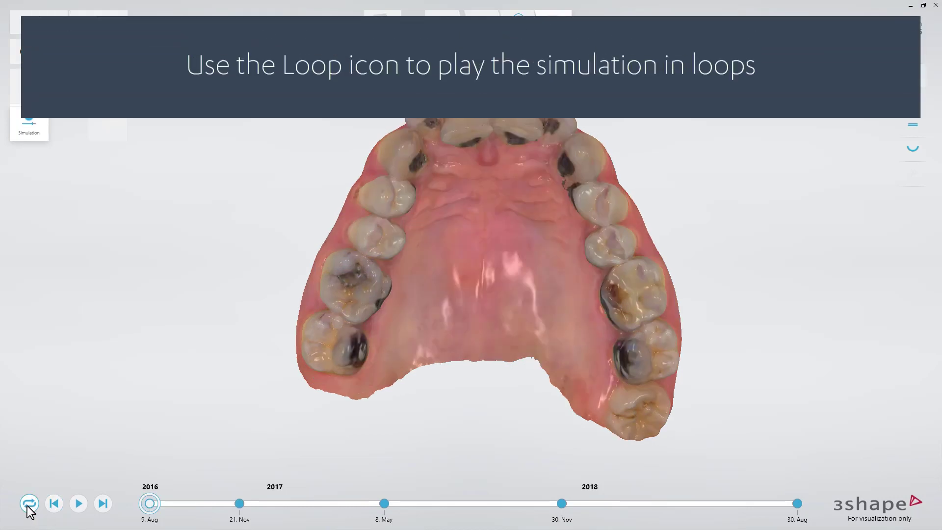
click(77, 504)
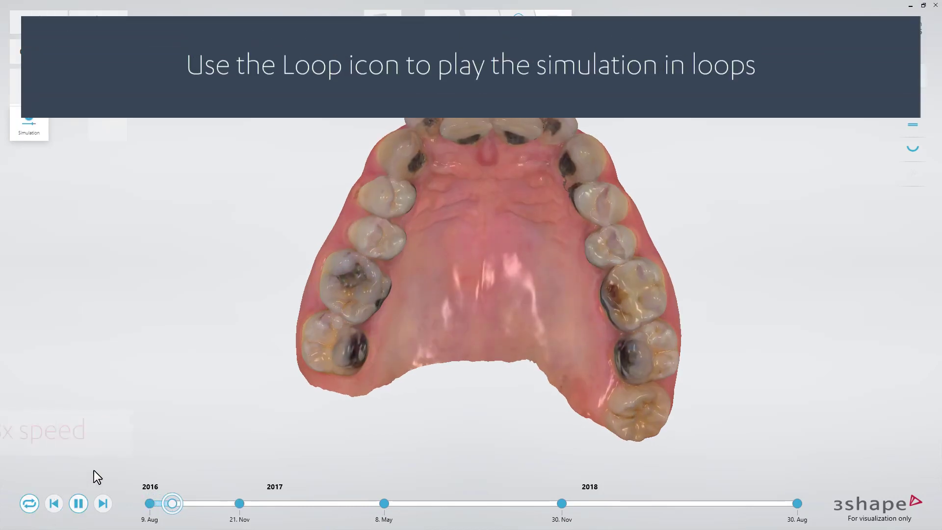